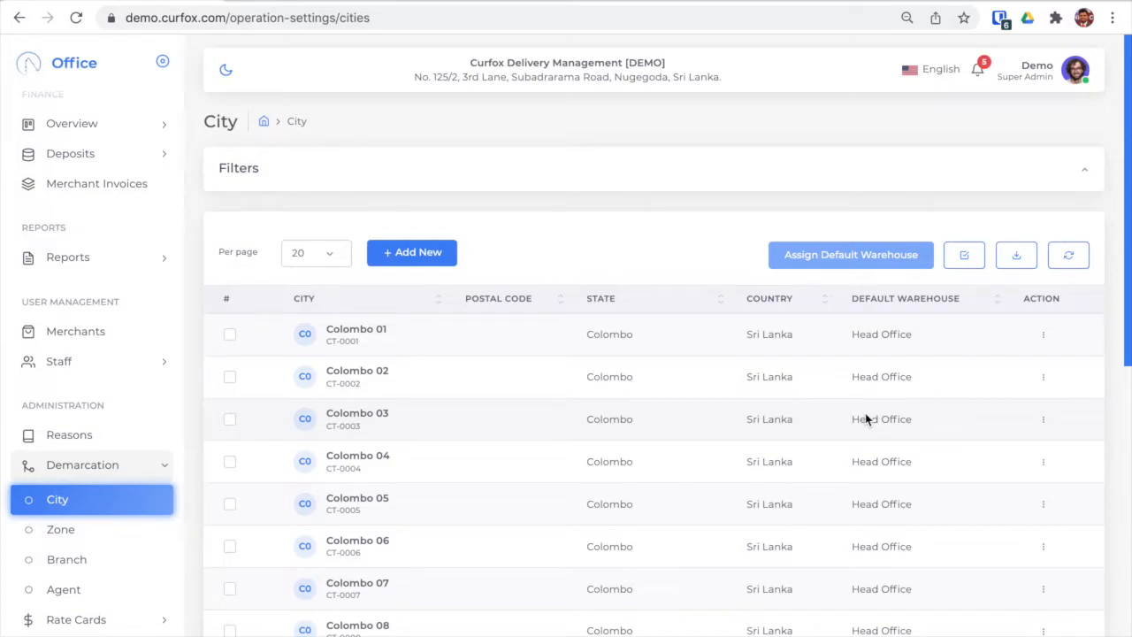
# Step: Open Colombo 01 for editing, view the default warehouse choices for the Branch and Agent types, and close the form without submitting
pyautogui.click(1044, 334)
pyautogui.click(1044, 373)
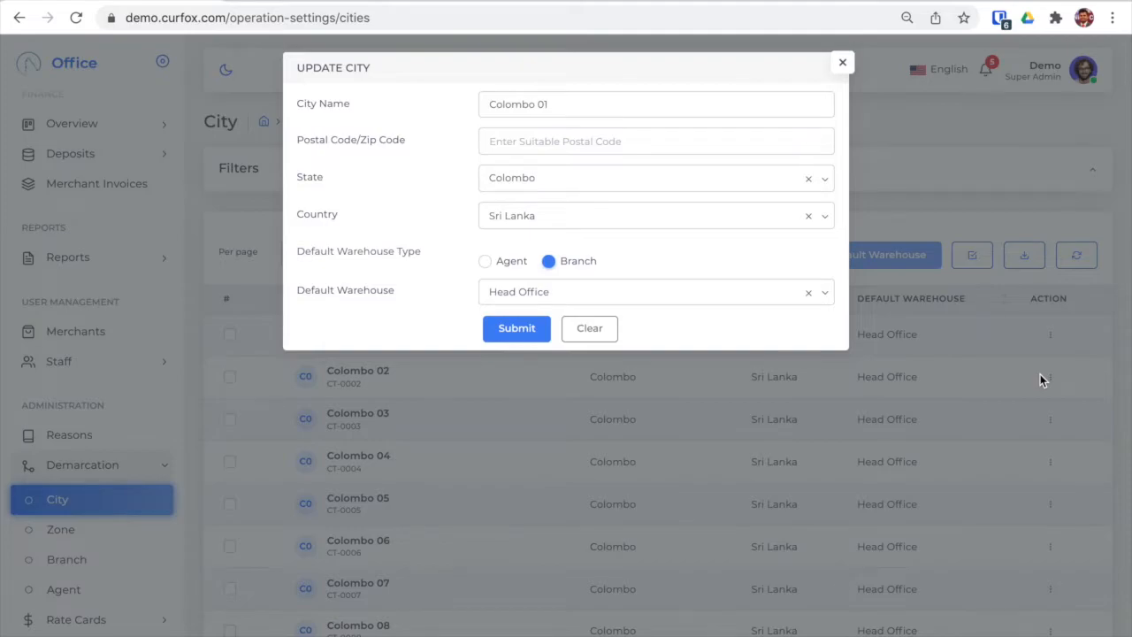
pyautogui.click(557, 287)
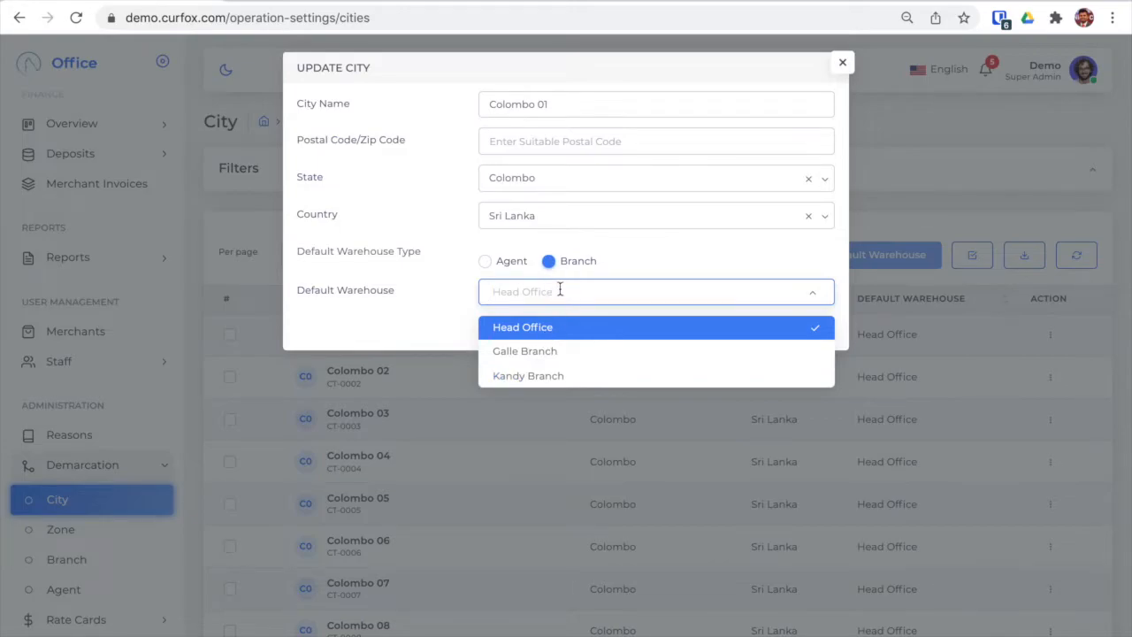
pyautogui.click(486, 262)
pyautogui.click(511, 292)
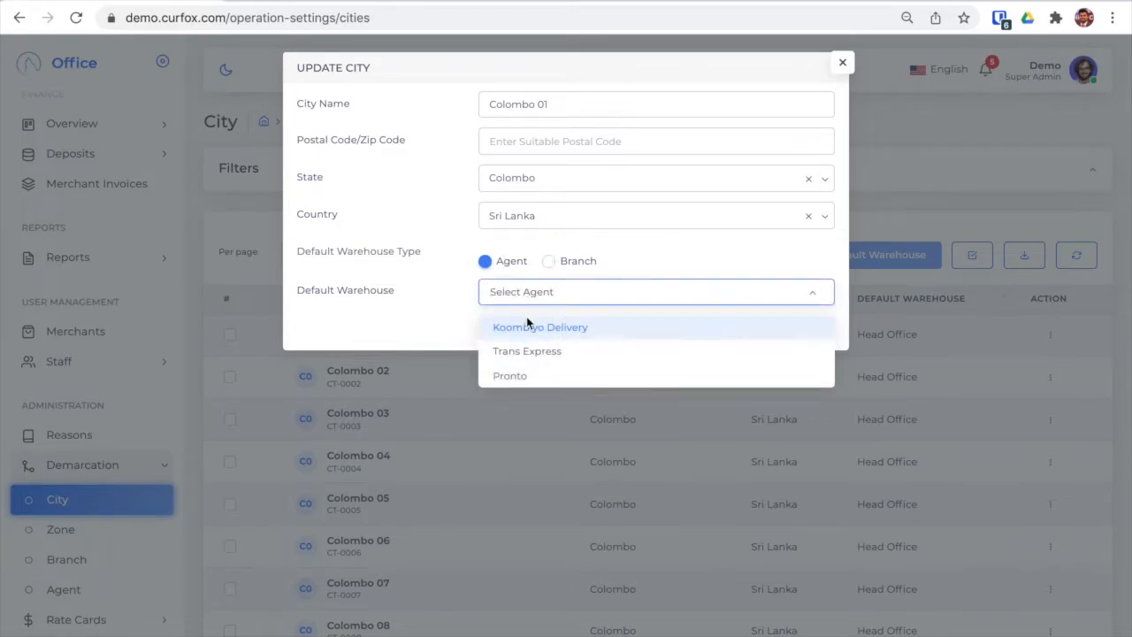
pyautogui.click(539, 286)
pyautogui.click(437, 265)
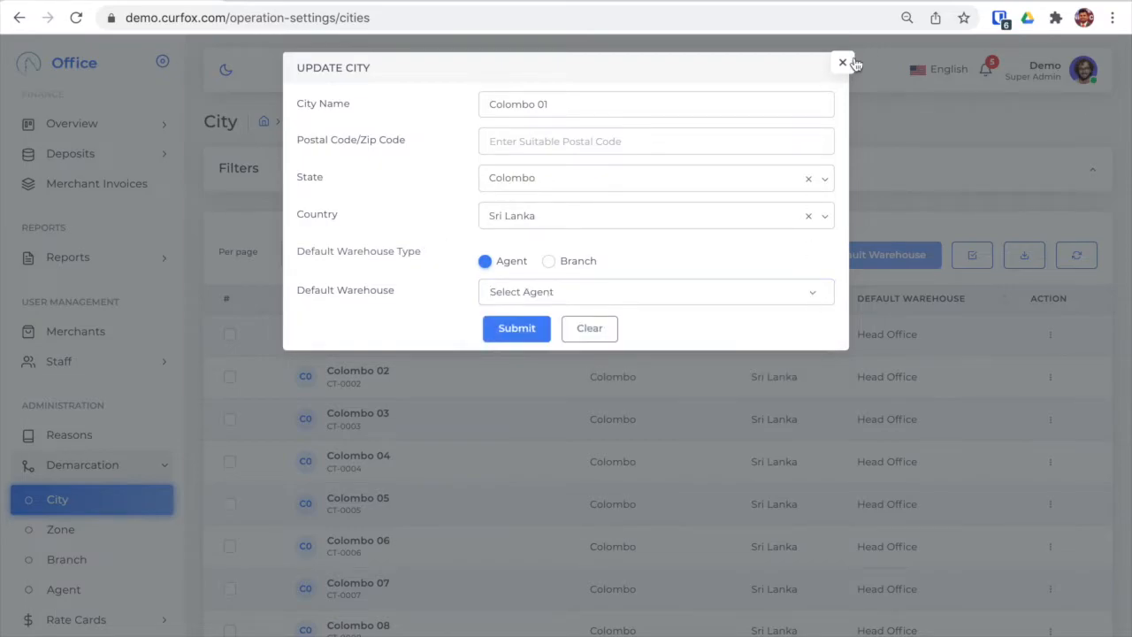
pyautogui.click(844, 63)
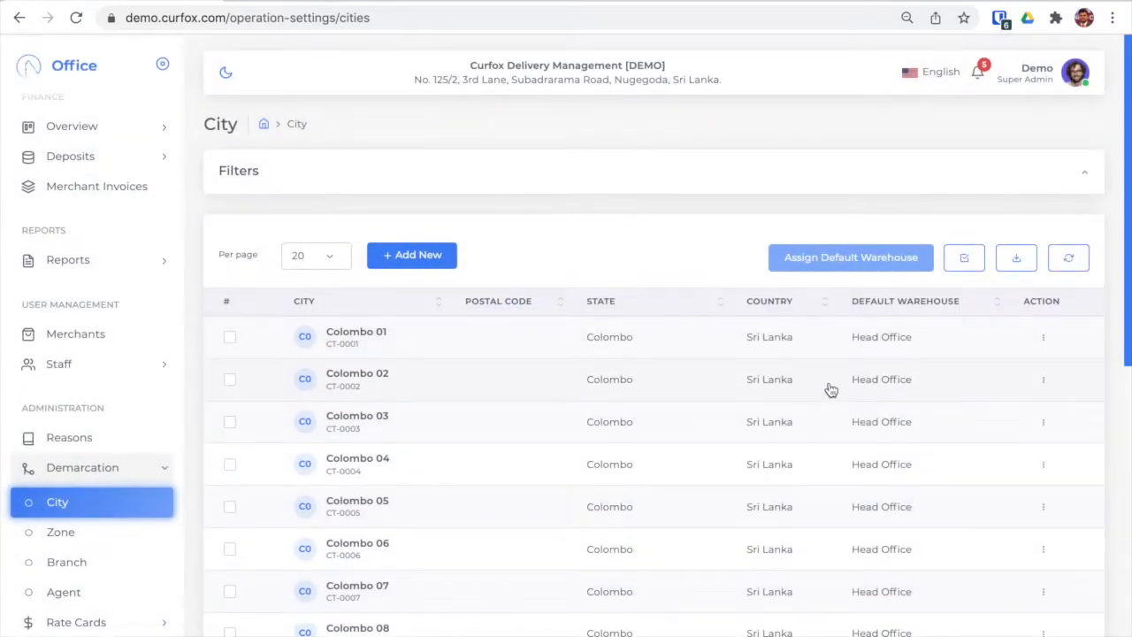
# Step: Open the form for adding a new city, view its fields and agent warehouse choices, and close it without submitting
pyautogui.scroll(-4, 831, 389)
pyautogui.scroll(4, 830, 386)
pyautogui.scroll(-1, 832, 386)
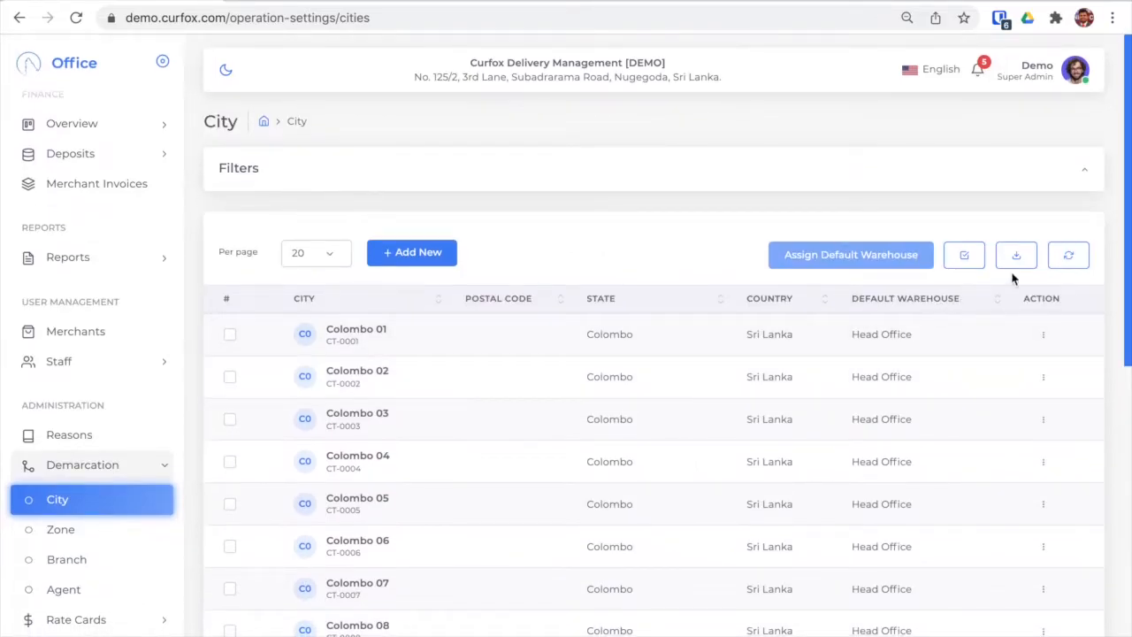
pyautogui.click(411, 254)
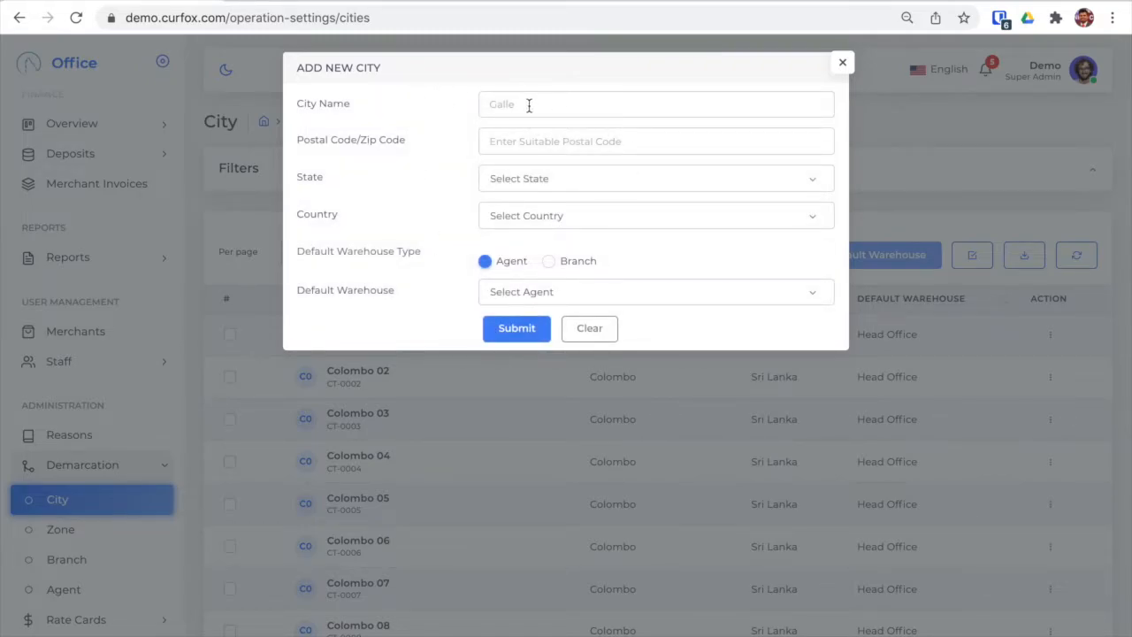
pyautogui.click(528, 144)
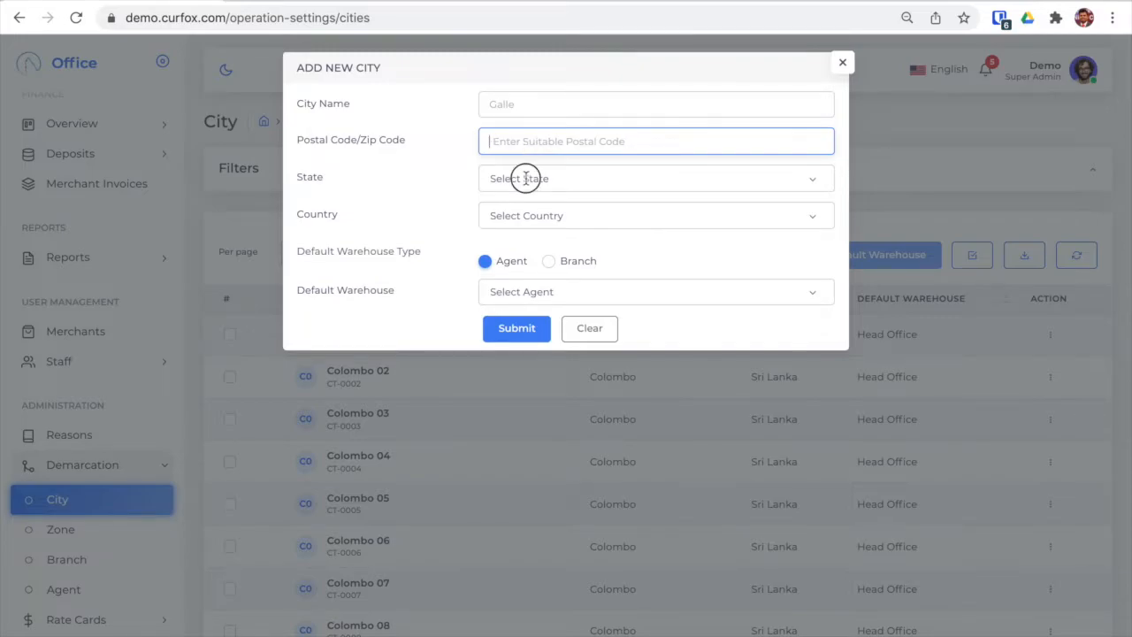
pyautogui.click(526, 178)
pyautogui.click(469, 158)
pyautogui.click(518, 292)
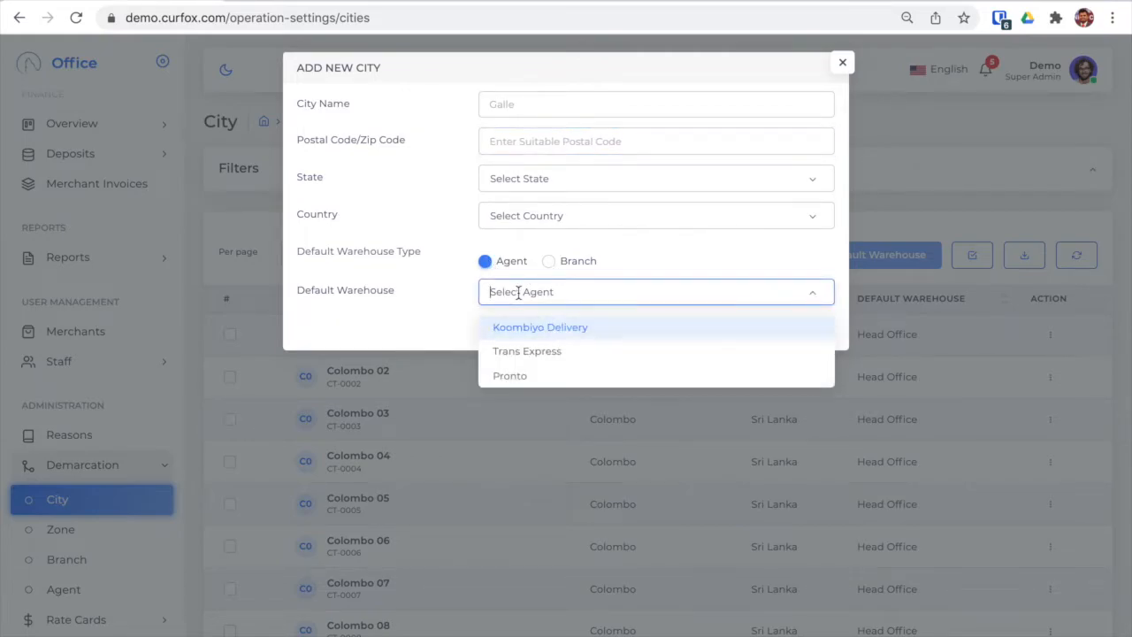
pyautogui.click(463, 252)
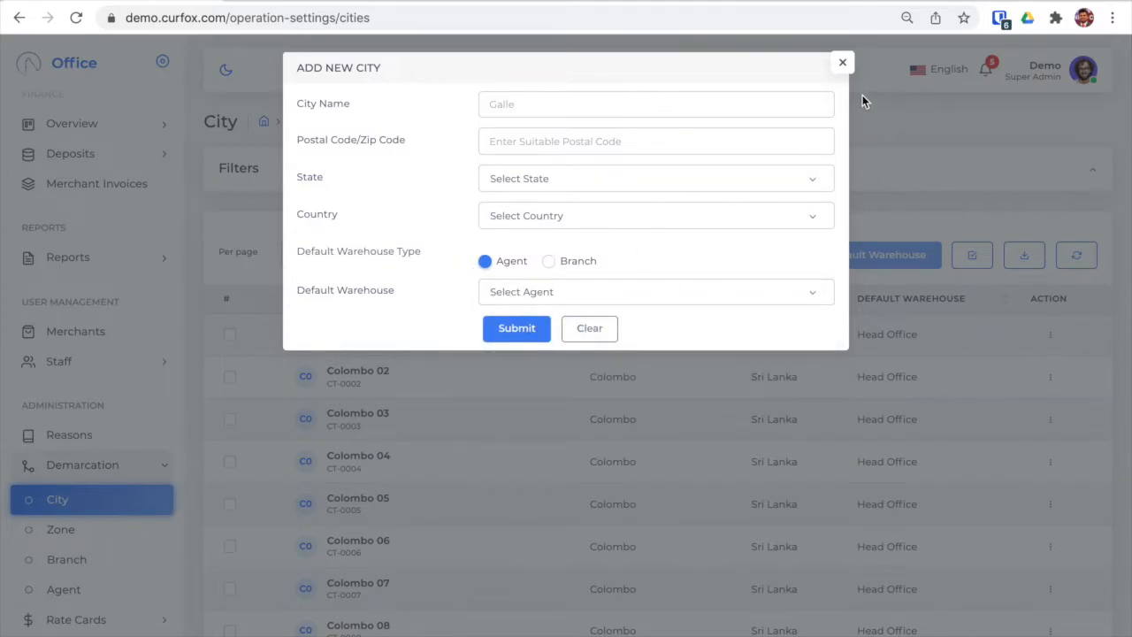
pyautogui.click(842, 61)
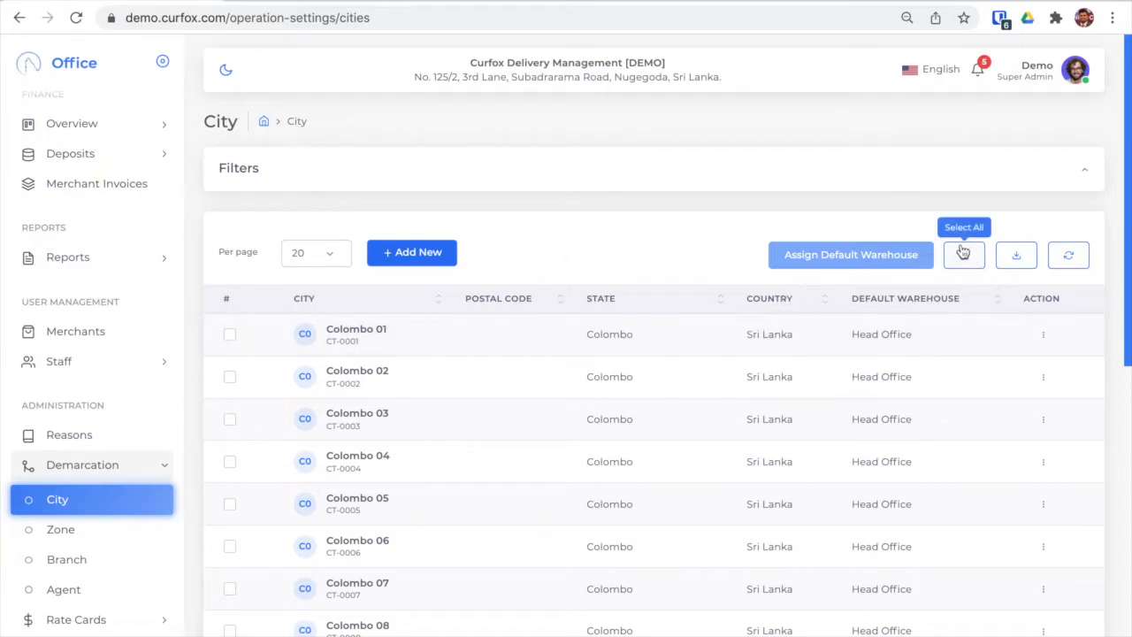
# Step: Select all cities on the current page of the list and look over the selected rows
pyautogui.scroll(-5, 516, 481)
pyautogui.scroll(5, 516, 480)
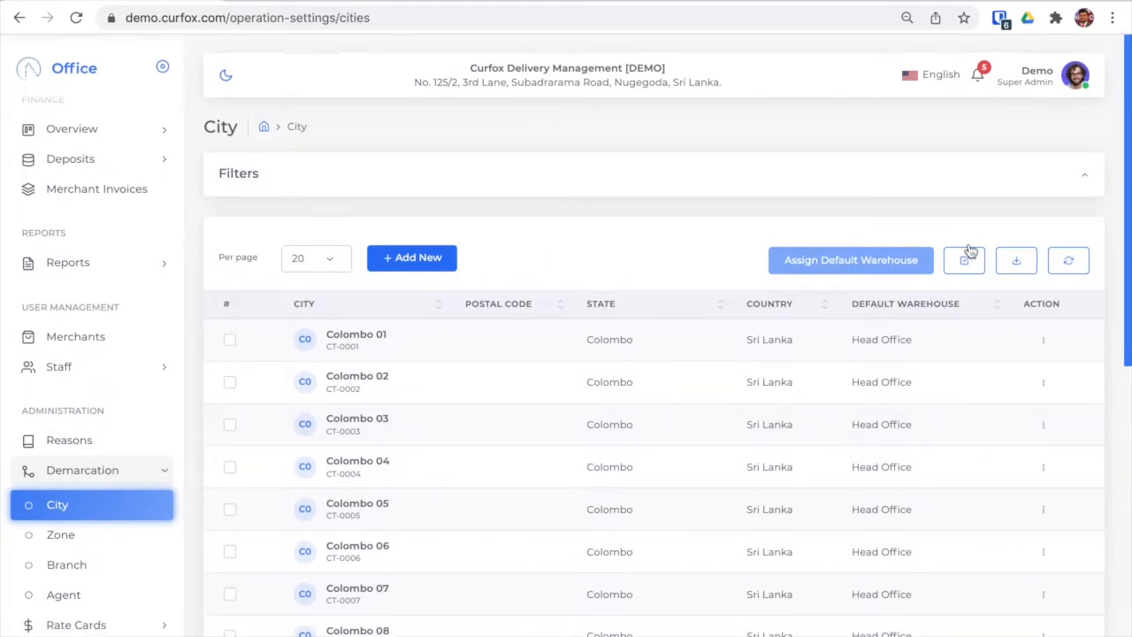
pyautogui.click(962, 257)
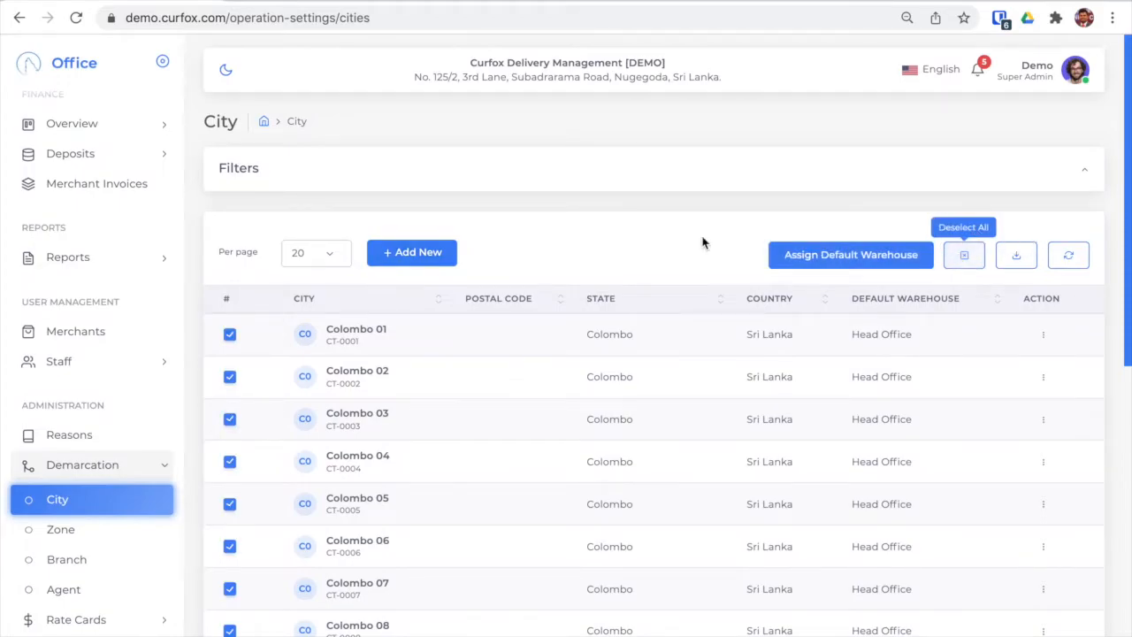
pyautogui.scroll(-5, 437, 366)
pyautogui.scroll(-3, 437, 366)
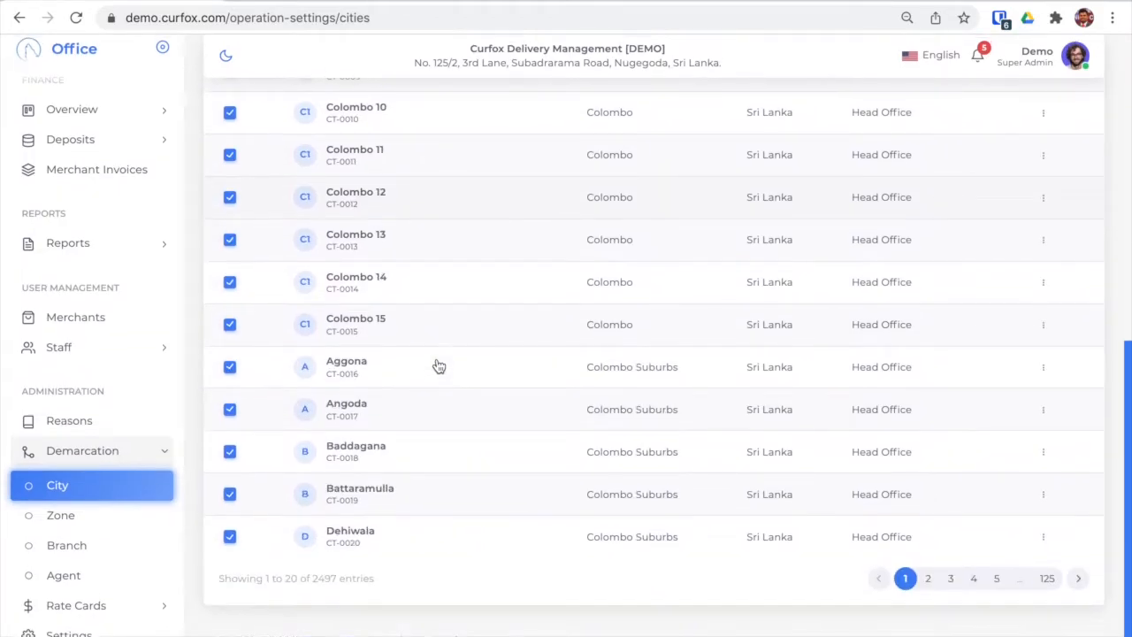
pyautogui.scroll(8, 437, 366)
# Step: Choose the agent Koombiyo Delivery as default warehouse for the selected cities, and close the dialog without submitting
pyautogui.click(823, 257)
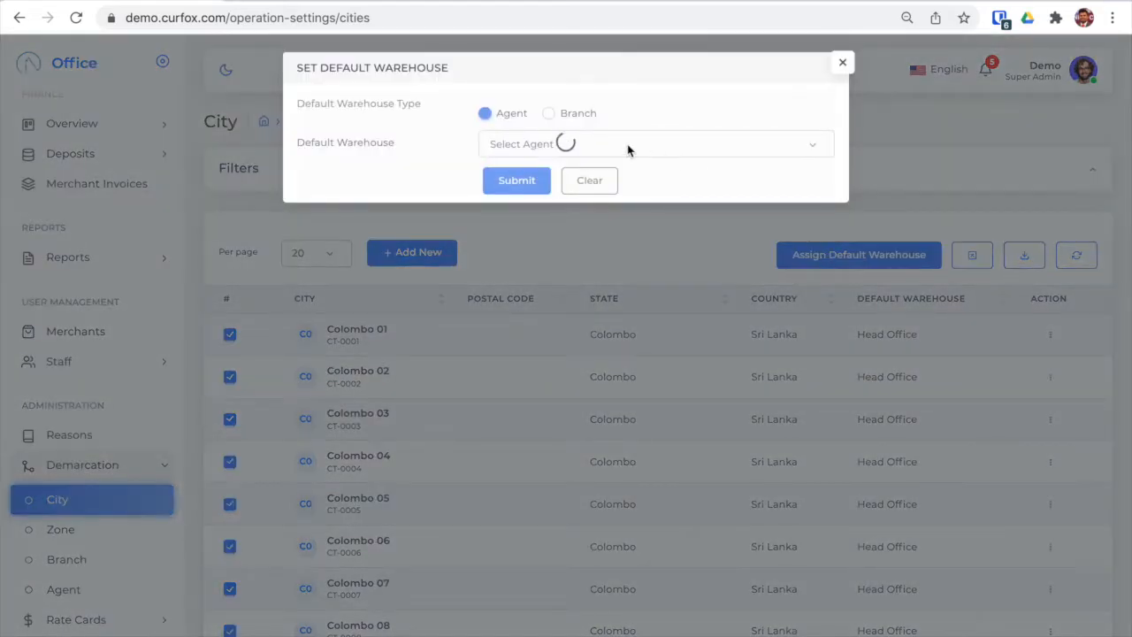
pyautogui.click(521, 141)
pyautogui.click(510, 184)
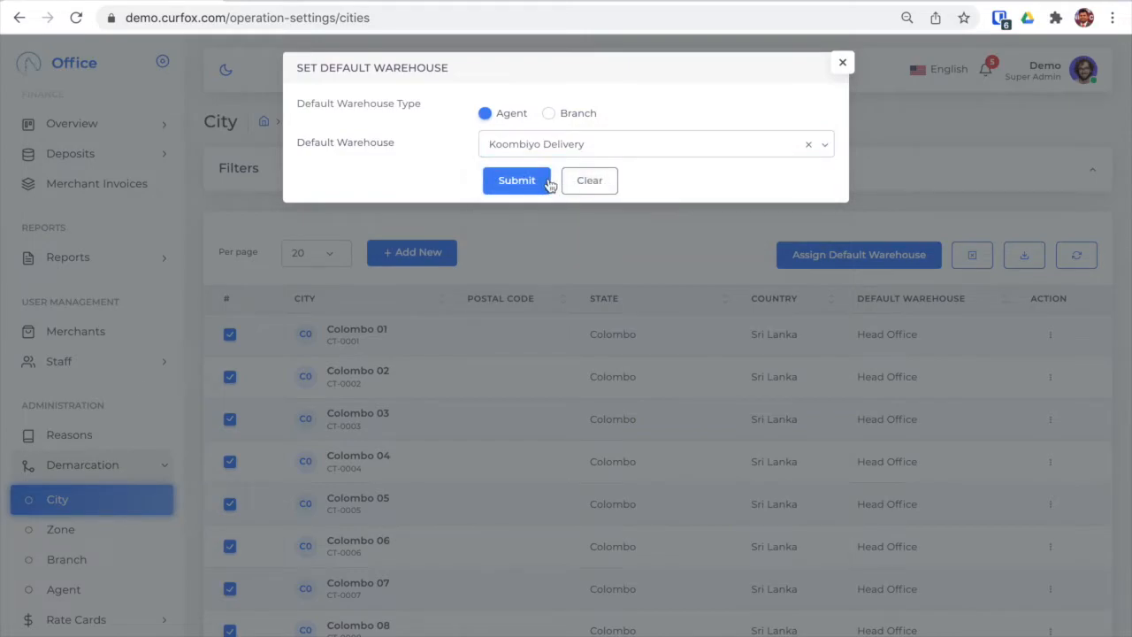
pyautogui.click(843, 63)
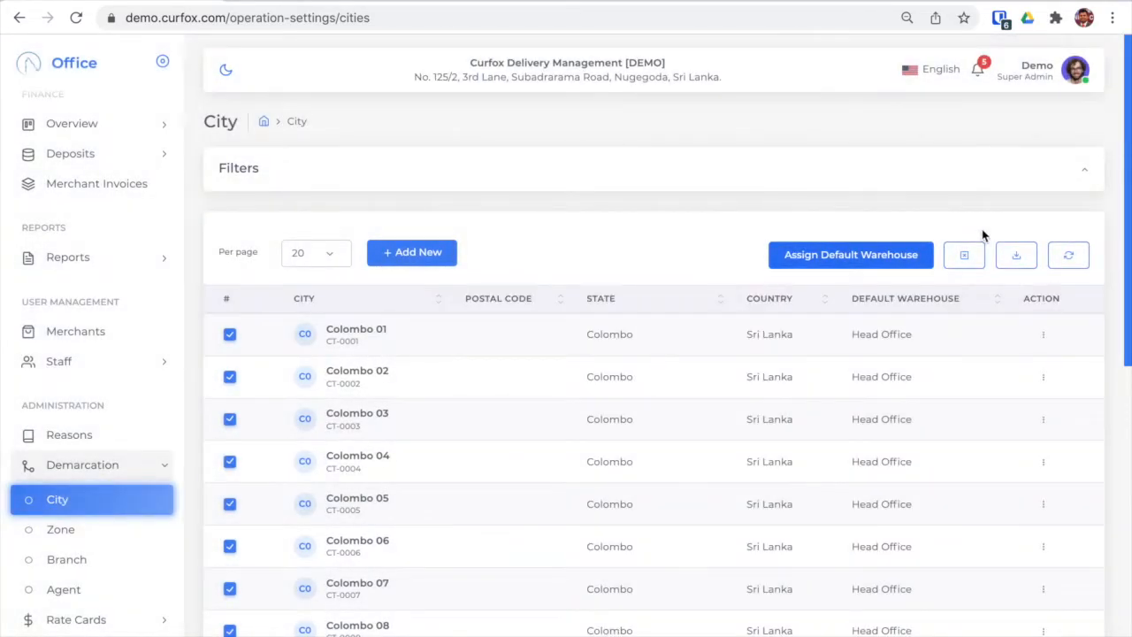
# Step: Start the Excel download of the city list and cancel saving the file
pyautogui.scroll(-1, 993, 299)
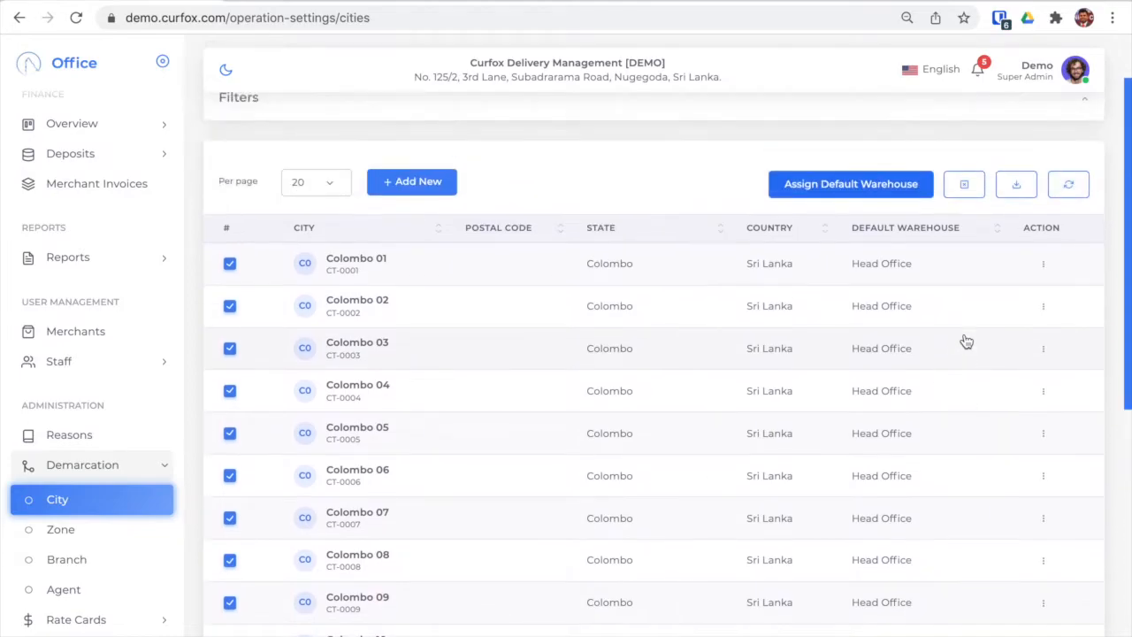
pyautogui.scroll(1, 965, 342)
pyautogui.click(1018, 233)
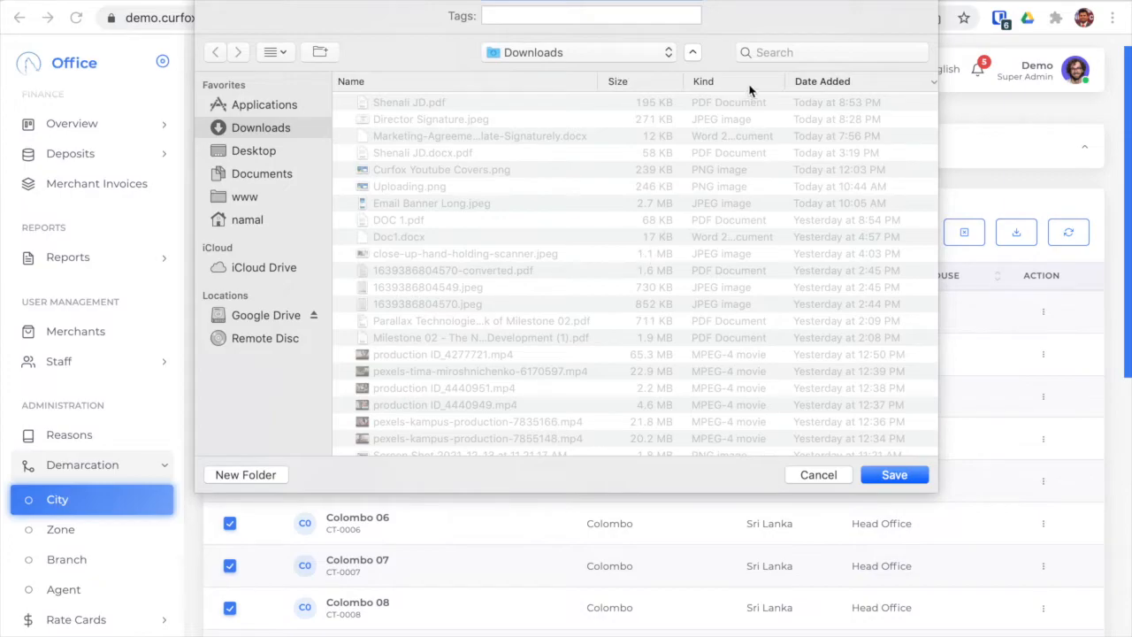
pyautogui.click(816, 476)
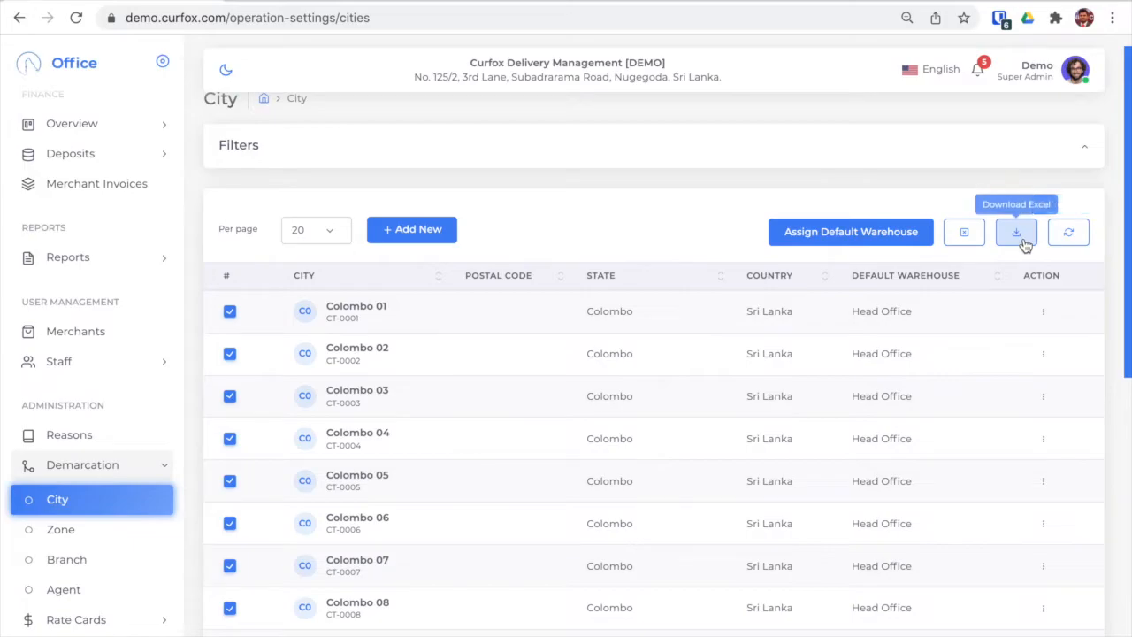
# Step: Filter the city list by the default warehouse Galle Branch and look through the matching cities
pyautogui.scroll(1, 554, 194)
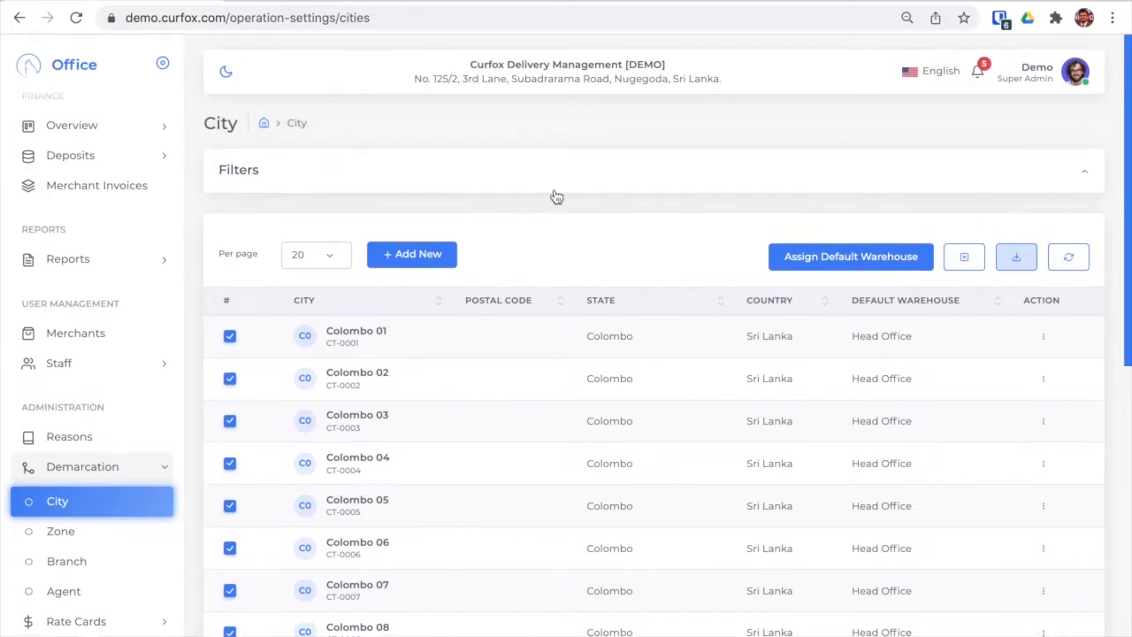
pyautogui.click(507, 182)
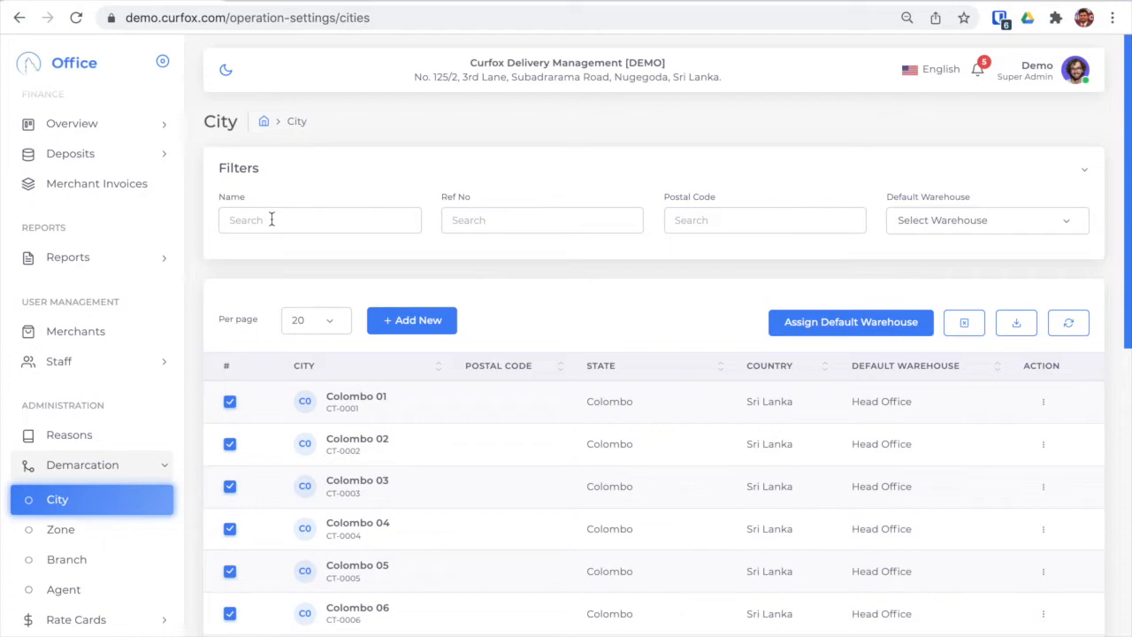
pyautogui.click(462, 221)
pyautogui.click(517, 183)
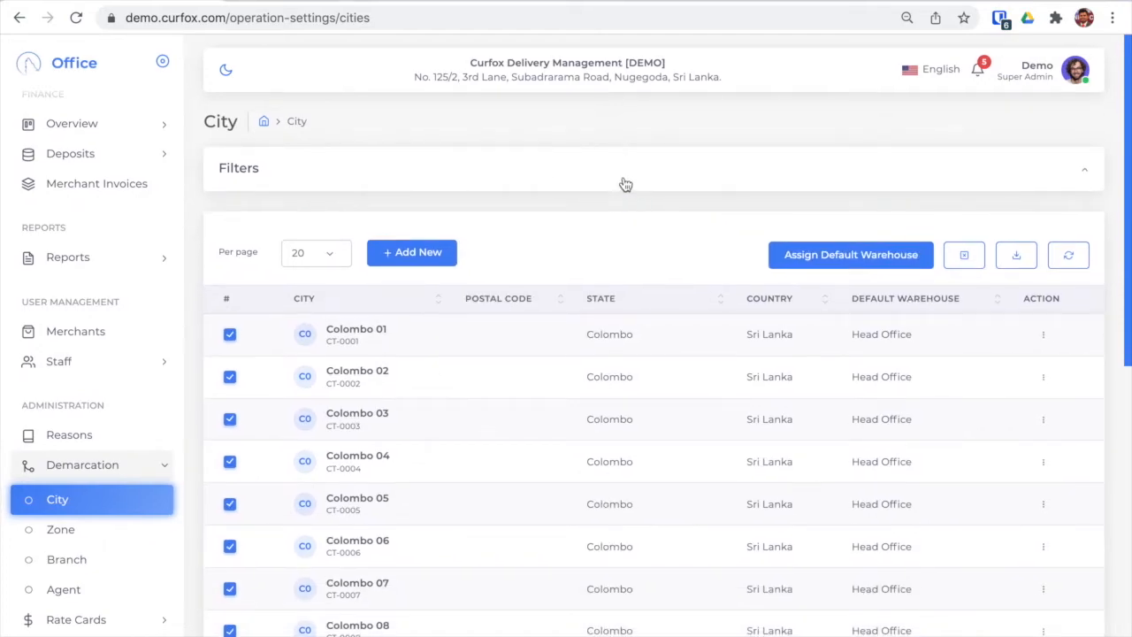
pyautogui.click(625, 184)
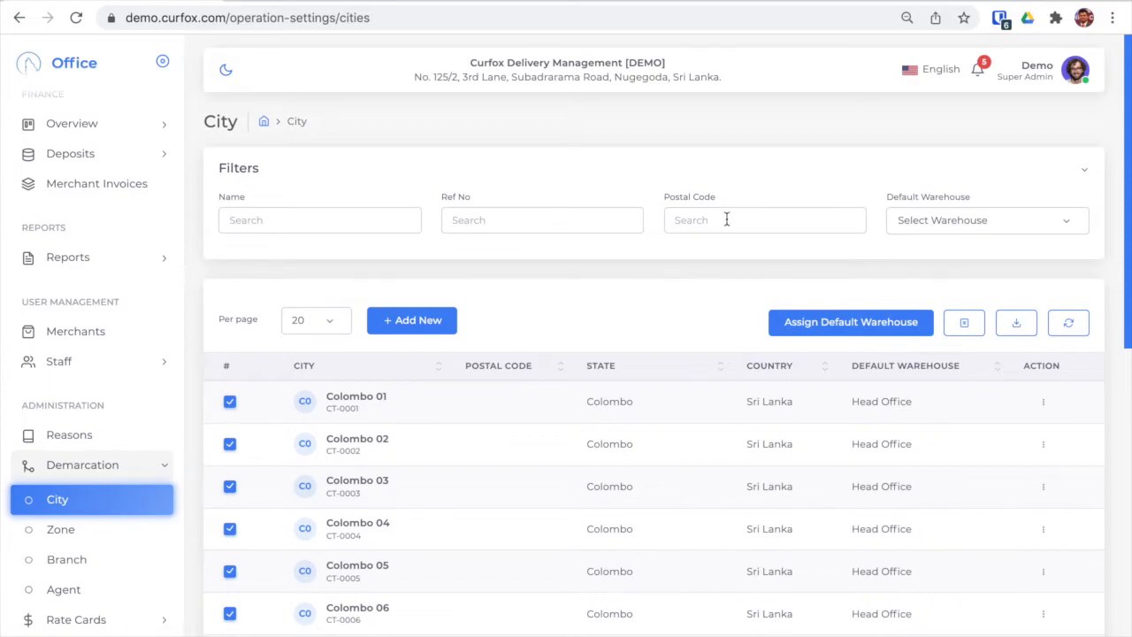
pyautogui.click(1036, 220)
pyautogui.click(1013, 285)
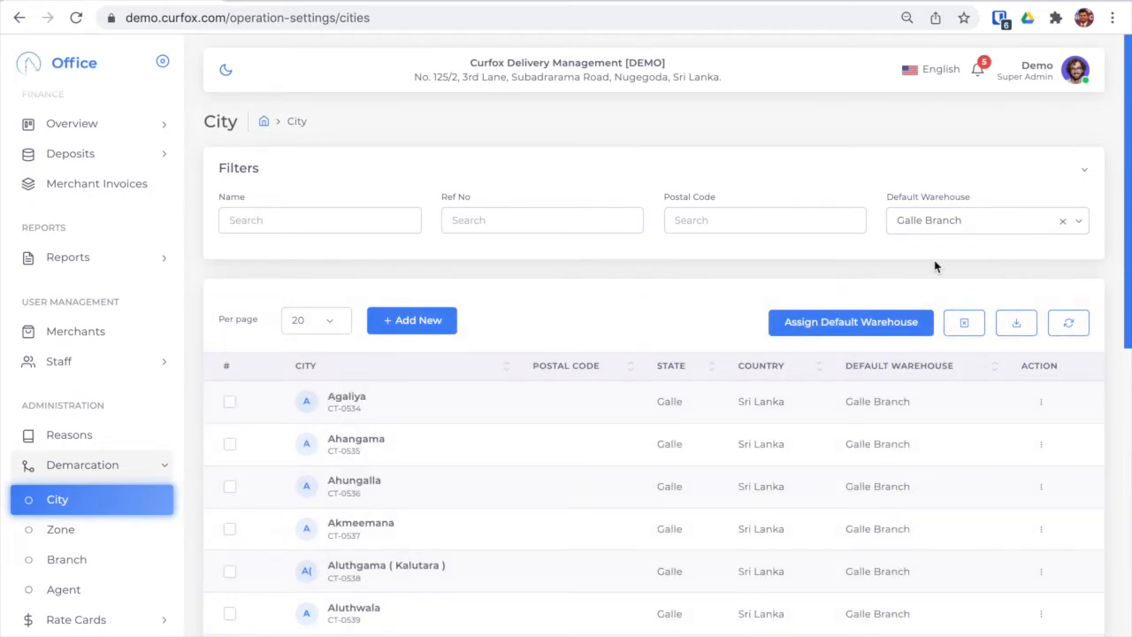
pyautogui.scroll(-2, 921, 230)
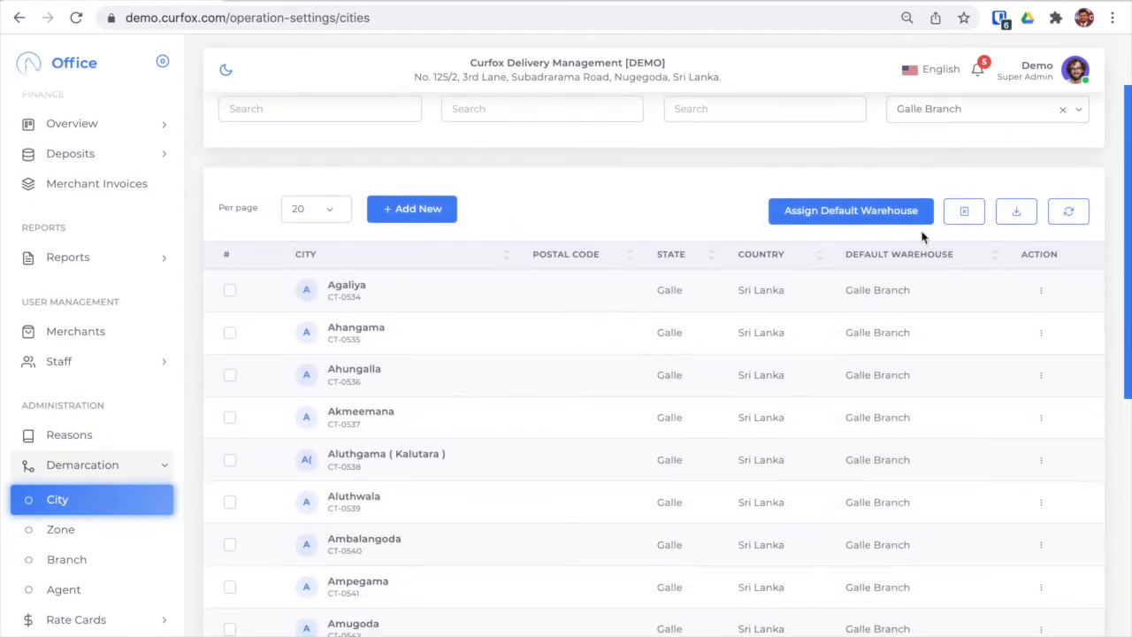
pyautogui.scroll(2, 847, 371)
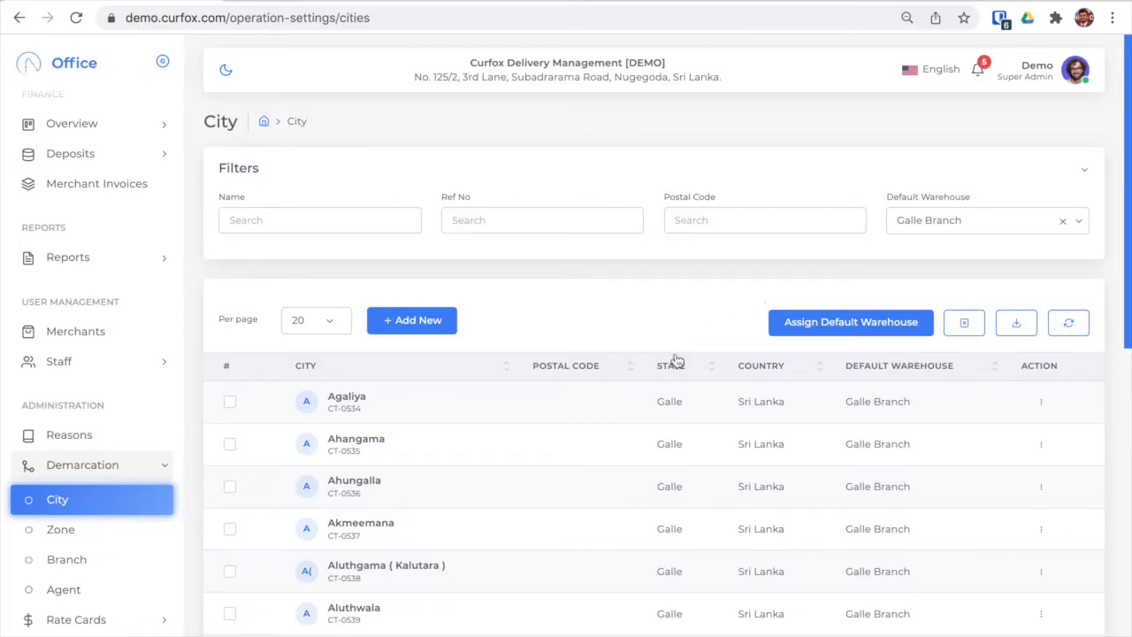
pyautogui.scroll(-7, 675, 360)
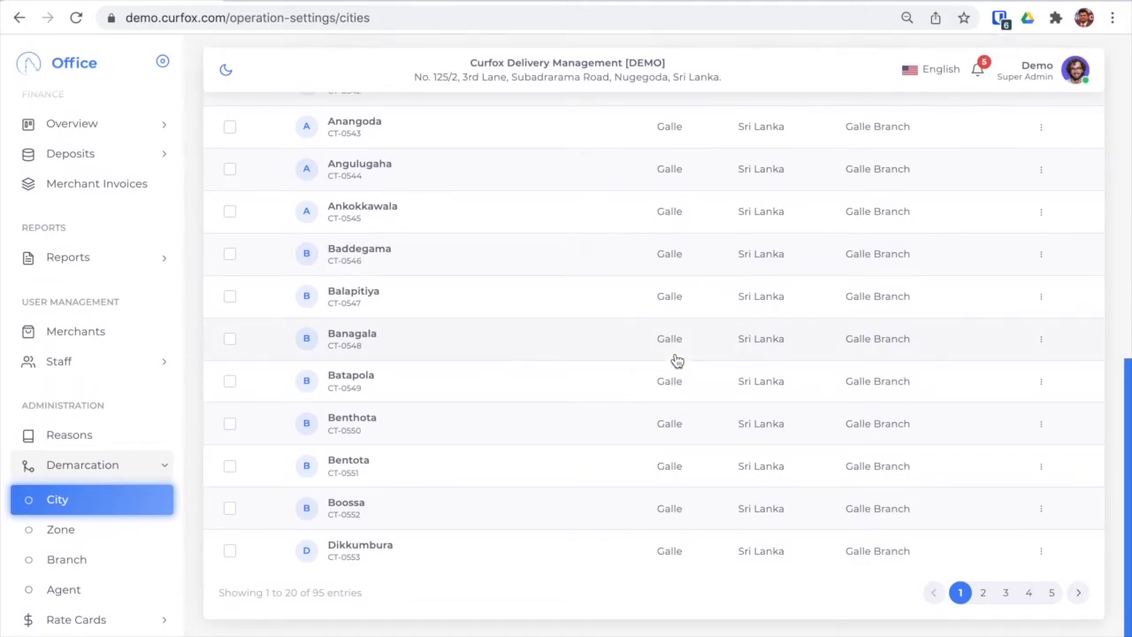
pyautogui.scroll(1, 677, 361)
pyautogui.scroll(6, 677, 361)
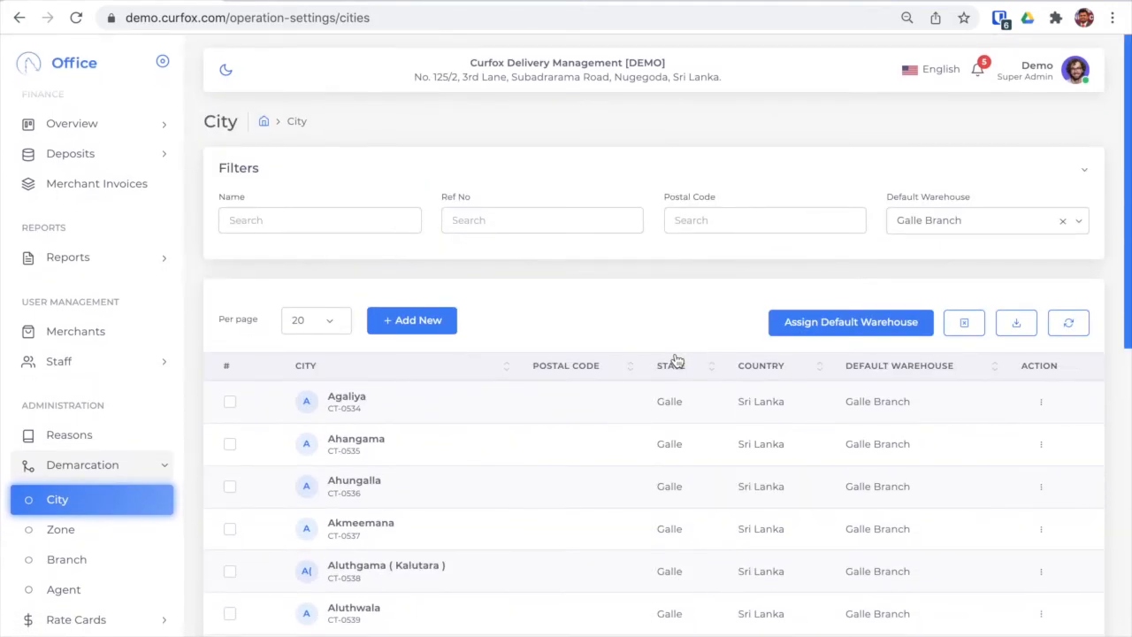